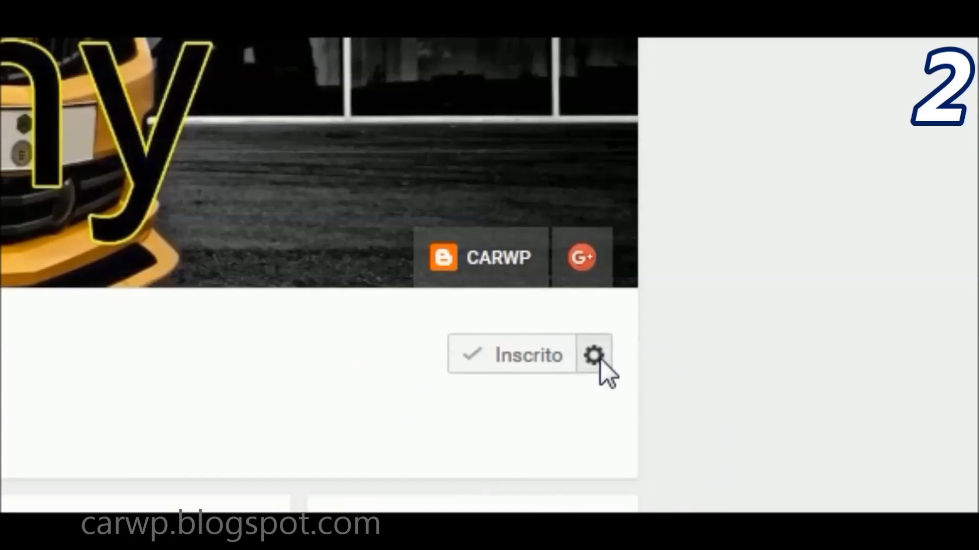
Open the CARWP channel's notification settings from the gear beside the Inscrito button.
{"action": "left_click", "coordinate": [594, 356]}
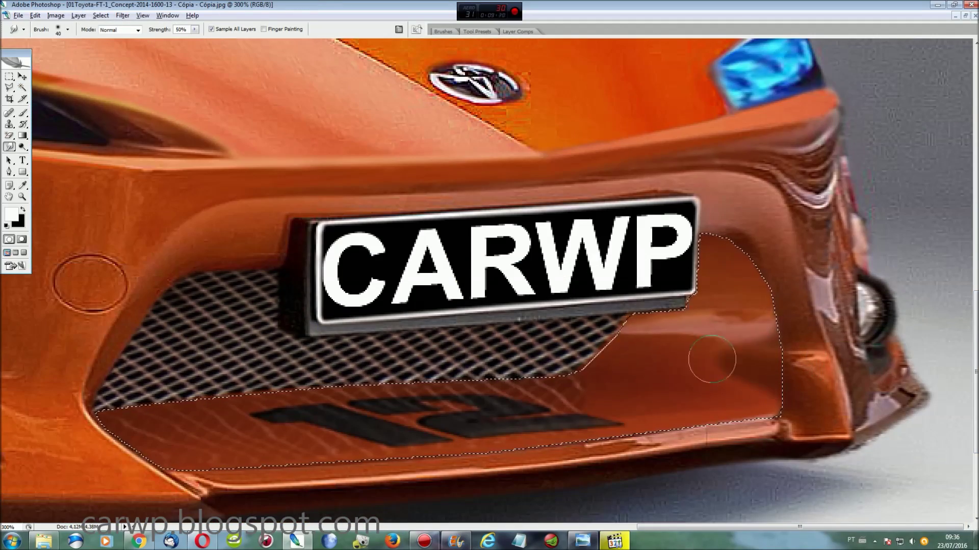
Smudge the bodywork inside the selection beside the license plate to smooth it.
{"action": "left_click_drag", "start_coordinate": [712, 359], "coordinate": [622, 258]}
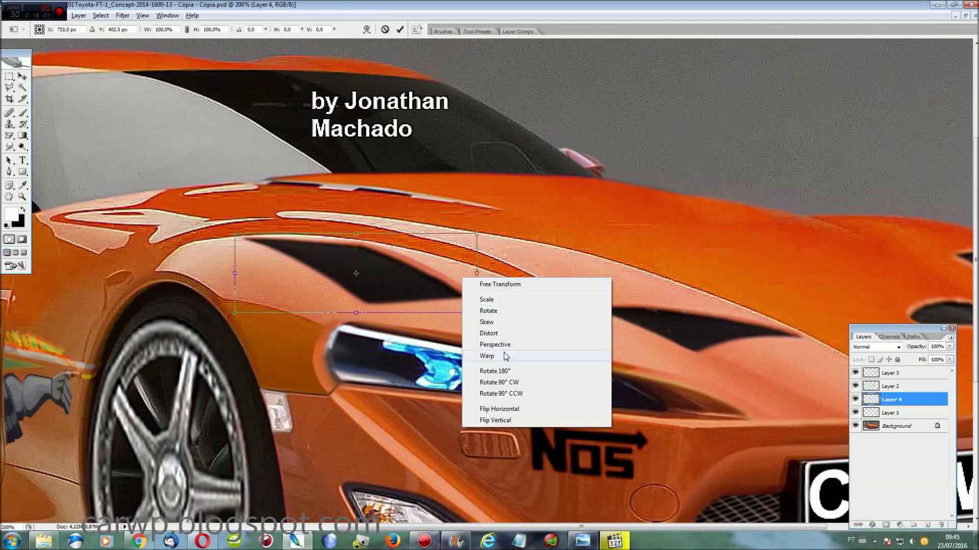
Warp the camouflage graphic to follow the rear flank, then toggle Layer 1's visibility to check it.
{"action": "left_click", "coordinate": [487, 356]}
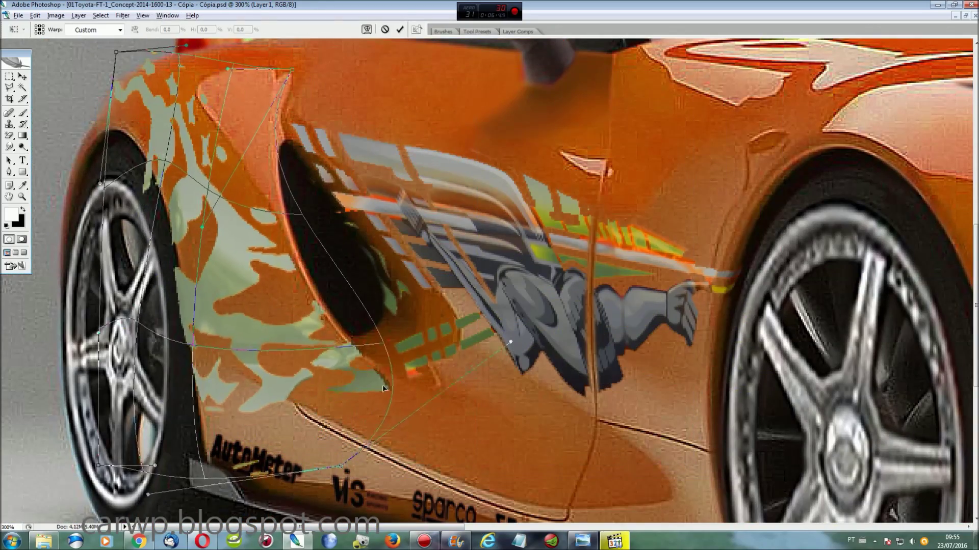
{"action": "left_click", "coordinate": [855, 374]}
{"action": "left_click", "coordinate": [855, 373]}
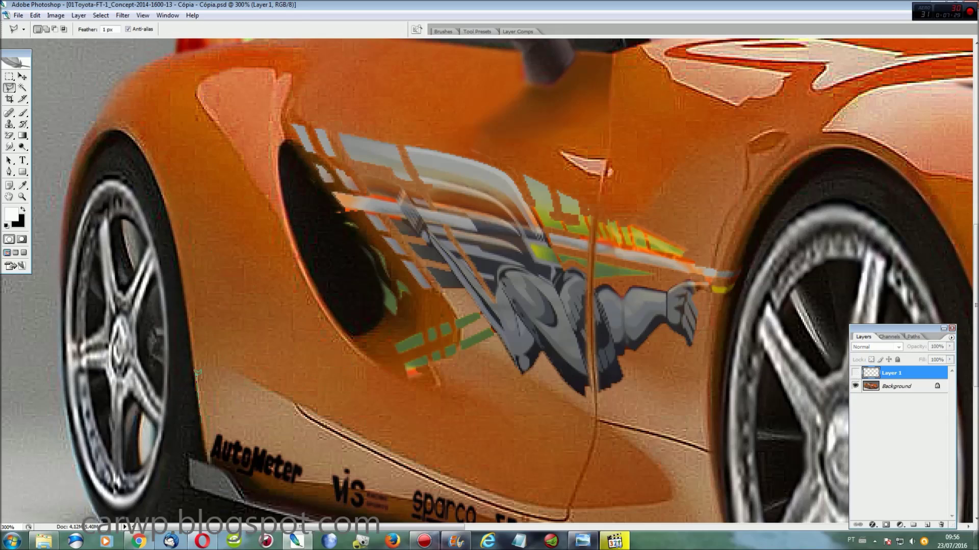
{"action": "left_click", "coordinate": [855, 373]}
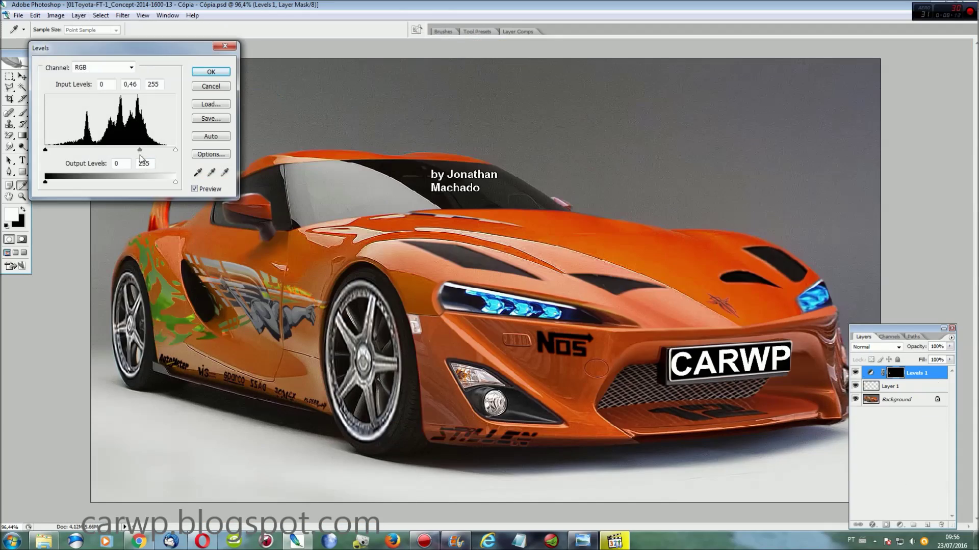